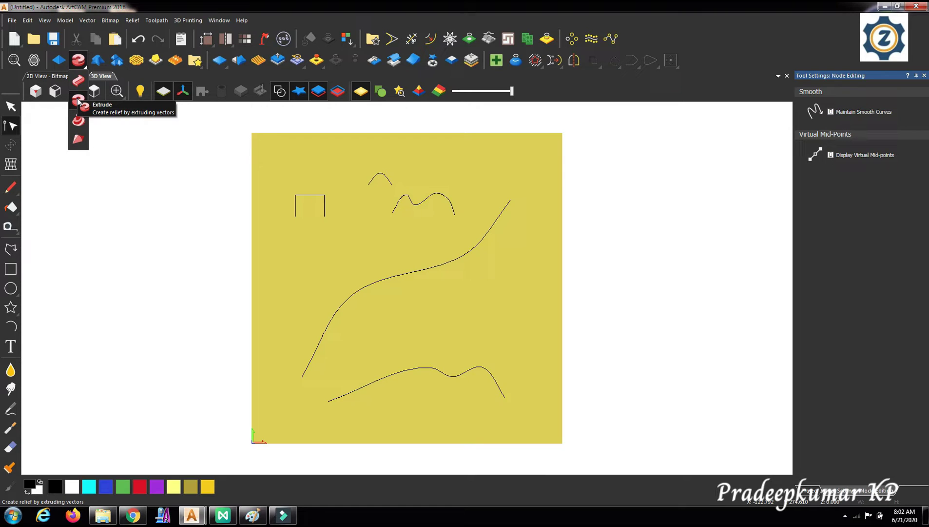
- Start an Extrude relief and set the long S-shaped curve as its drive rail
click(78, 101)
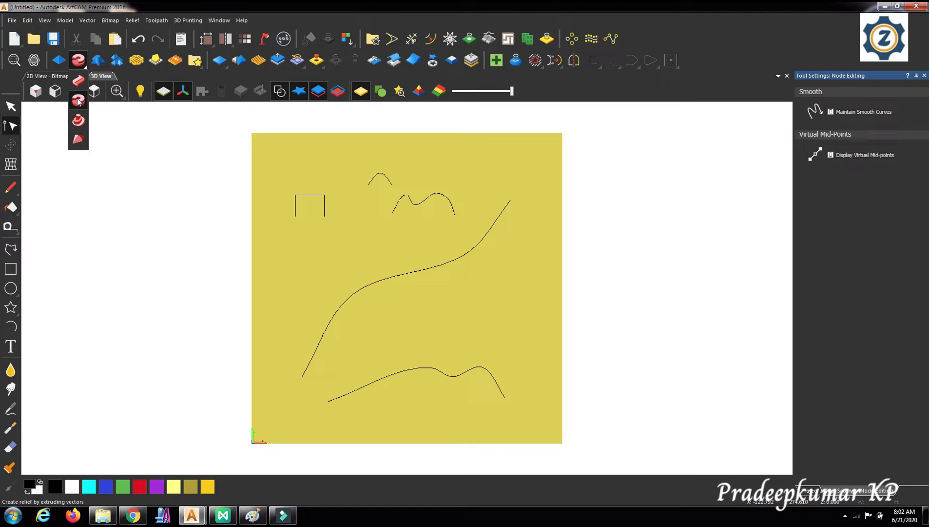
click(79, 100)
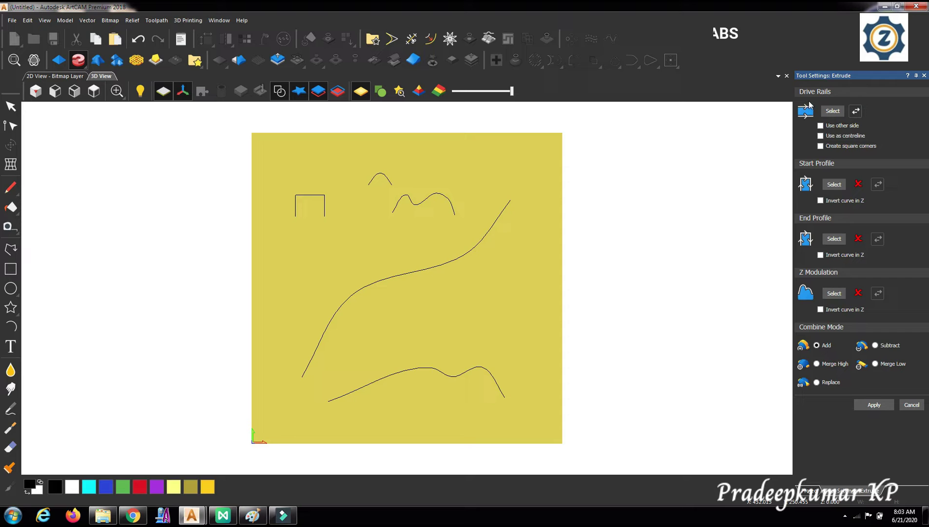
click(442, 267)
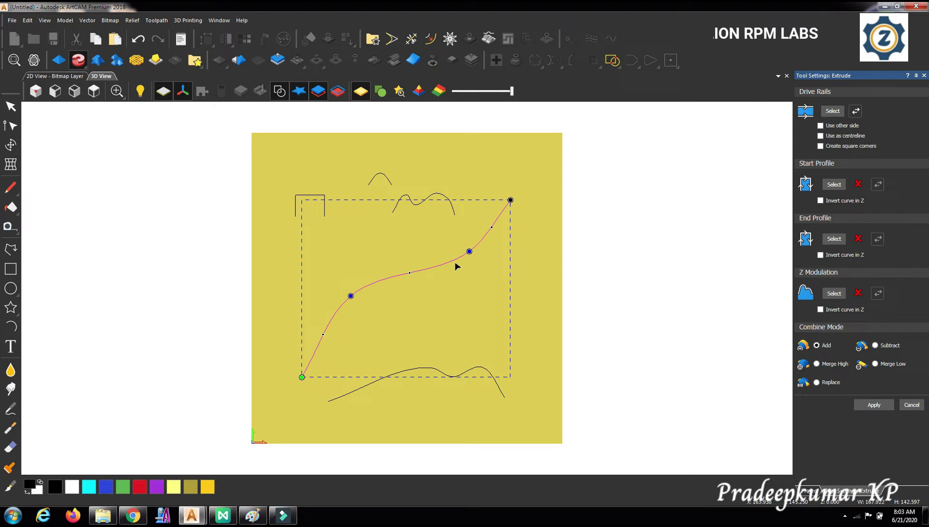
click(835, 112)
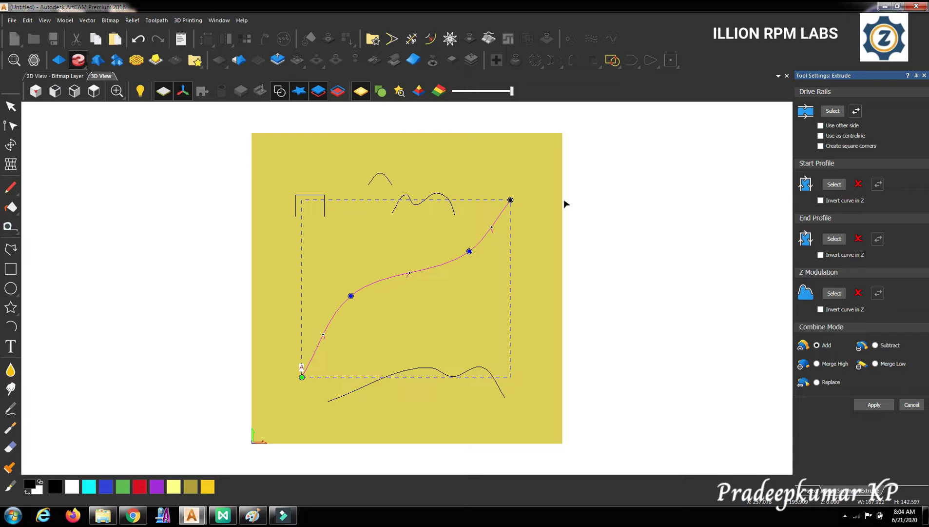
- Set the double-humped curve as the extrusion's start profile and inspect the preview from several angles
click(441, 196)
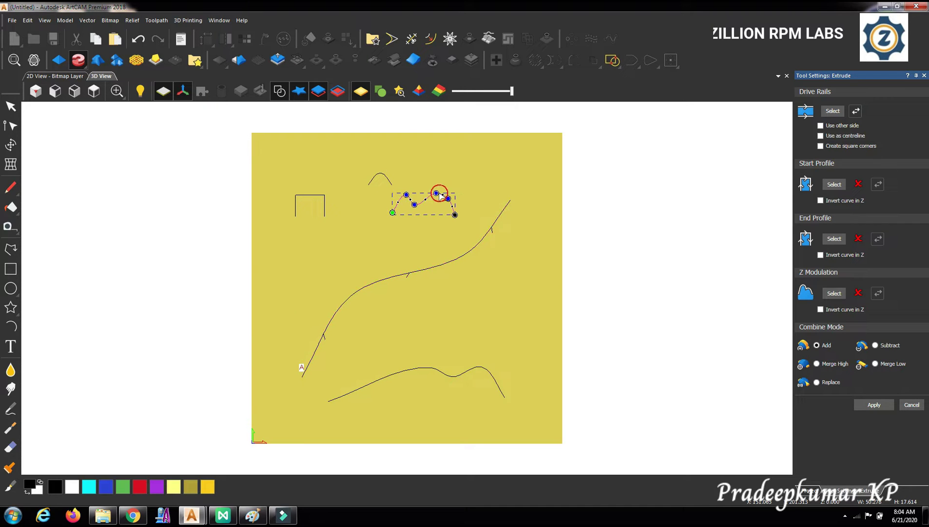
click(839, 186)
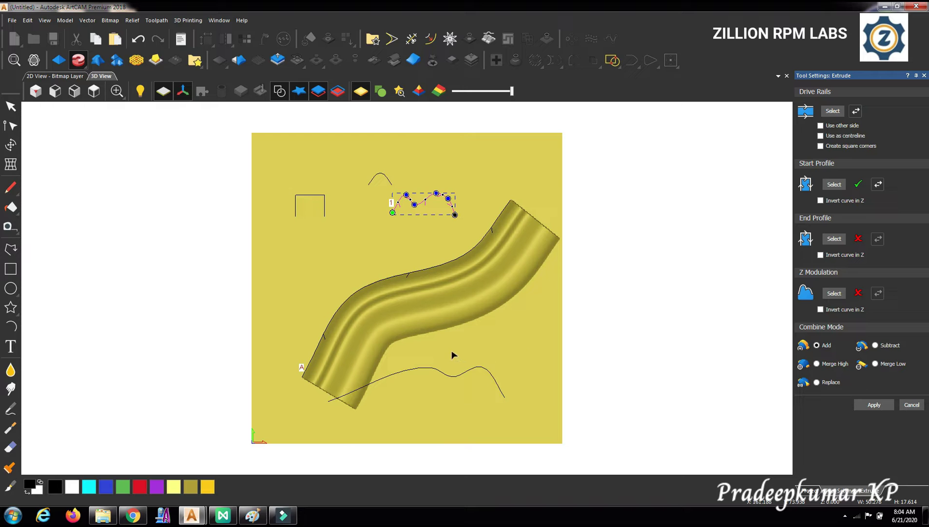
drag(451, 350, 425, 332)
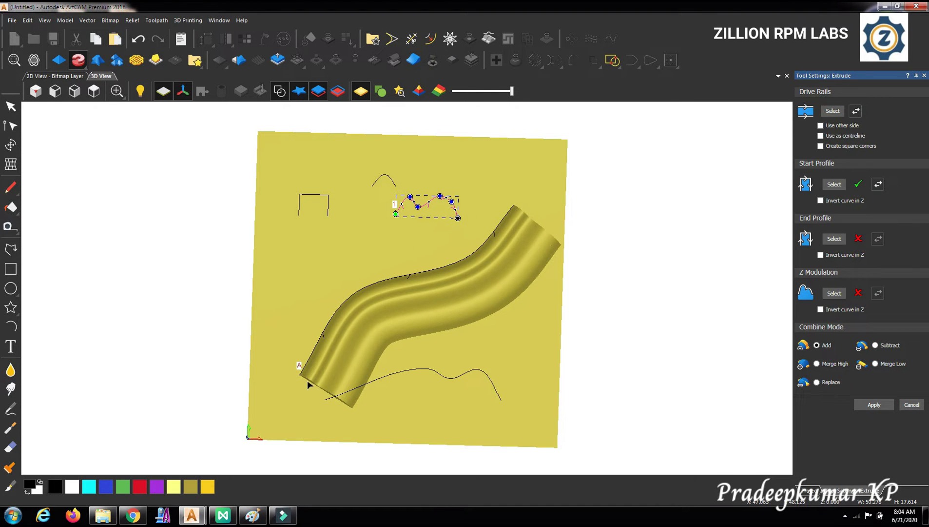
drag(304, 326, 339, 259)
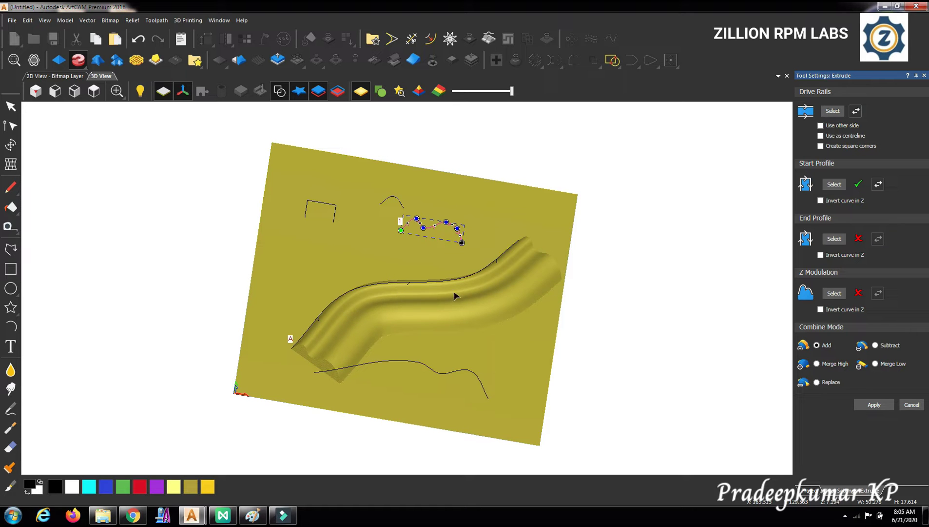
drag(416, 277, 404, 330)
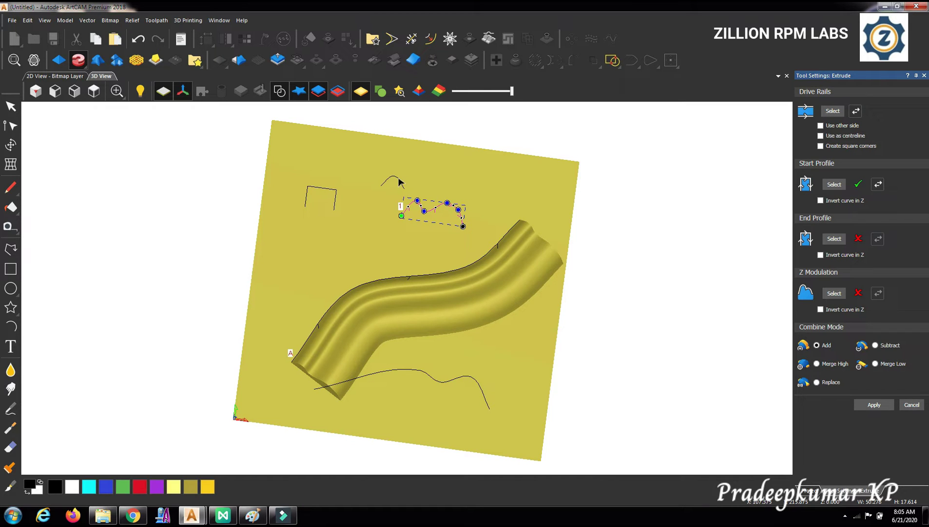
- Try the open rectangular vector as the extrusion's end profile and inspect the preview
click(331, 190)
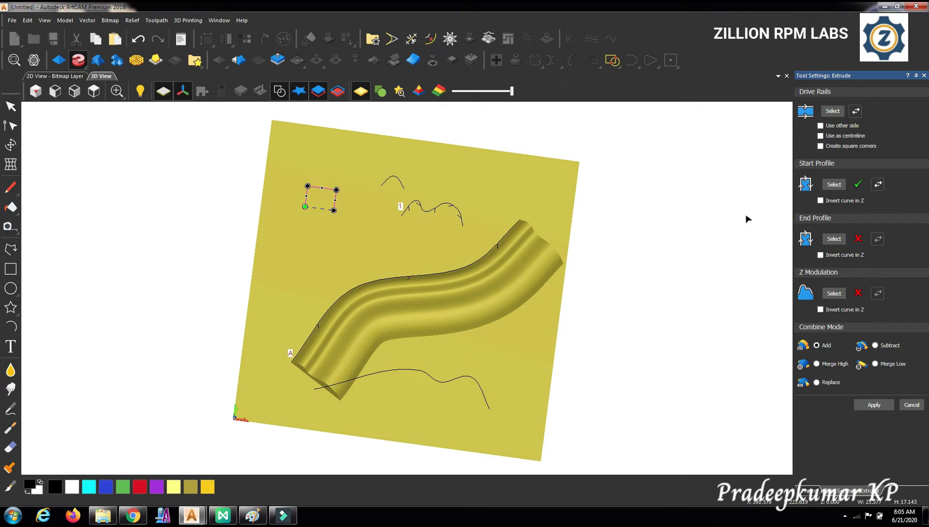
click(835, 240)
drag(501, 295, 557, 282)
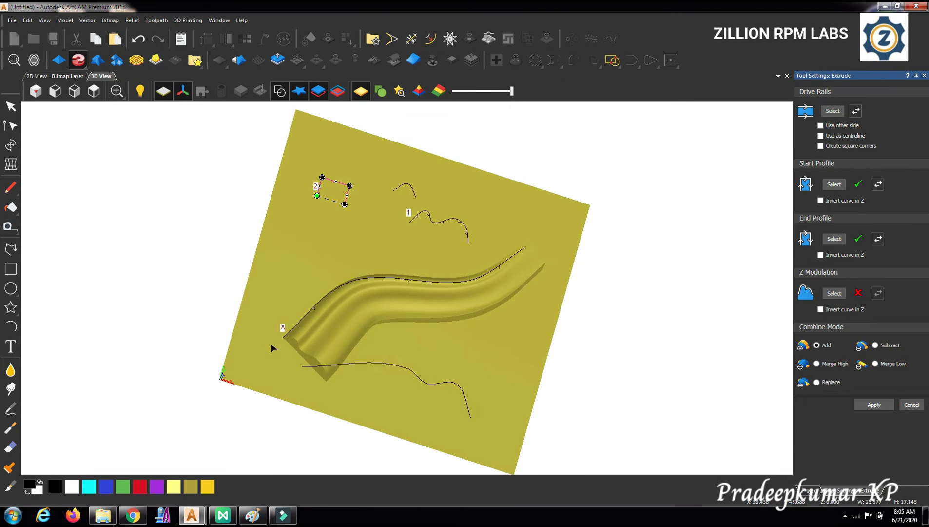
drag(535, 315, 548, 271)
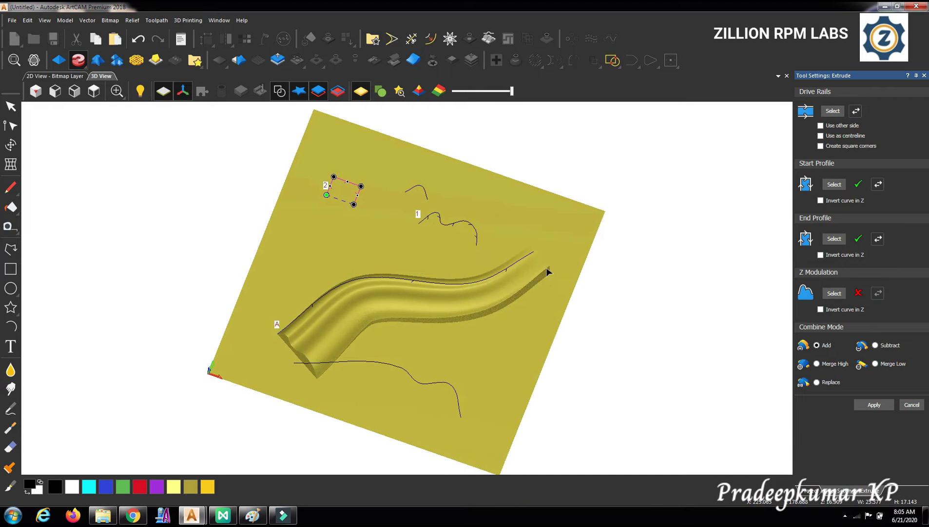
drag(482, 261, 446, 257)
- Set the small single-hump arc as the extrusion's end profile and inspect the preview
click(431, 187)
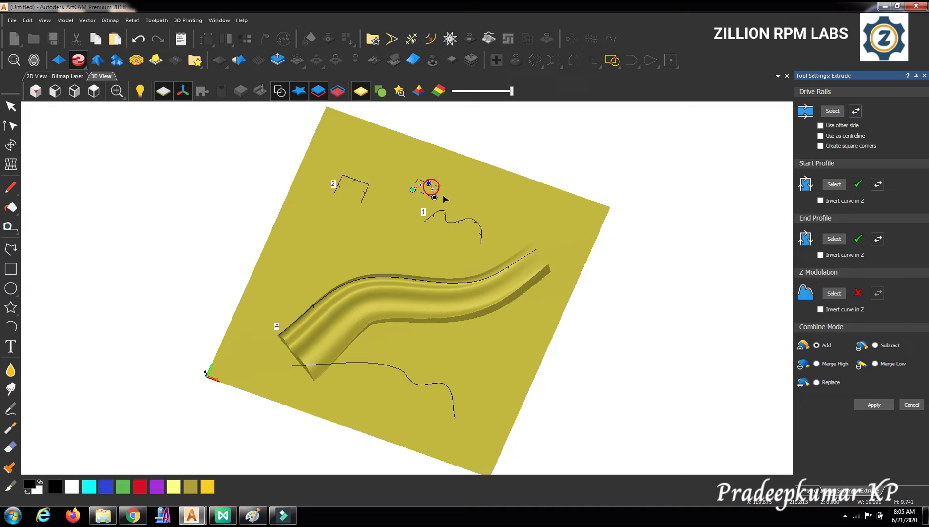
click(840, 238)
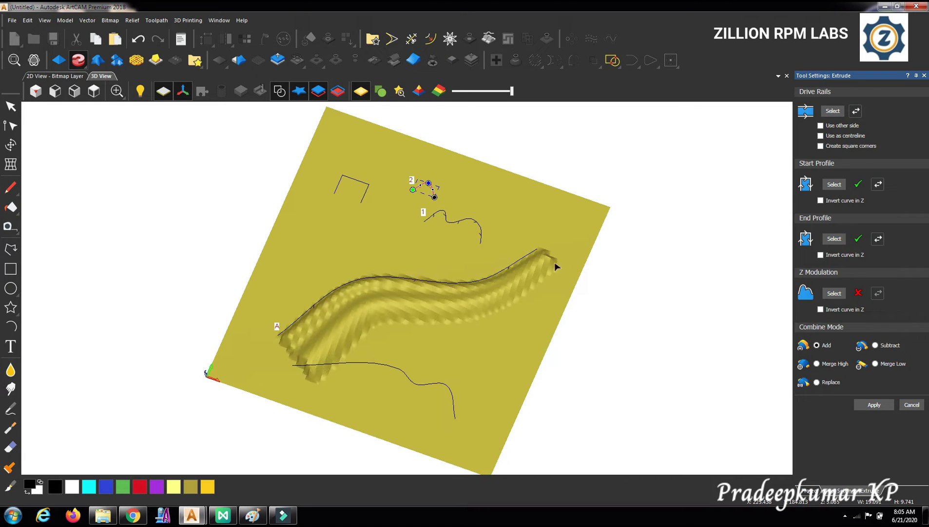
drag(506, 318, 512, 288)
drag(438, 322, 437, 341)
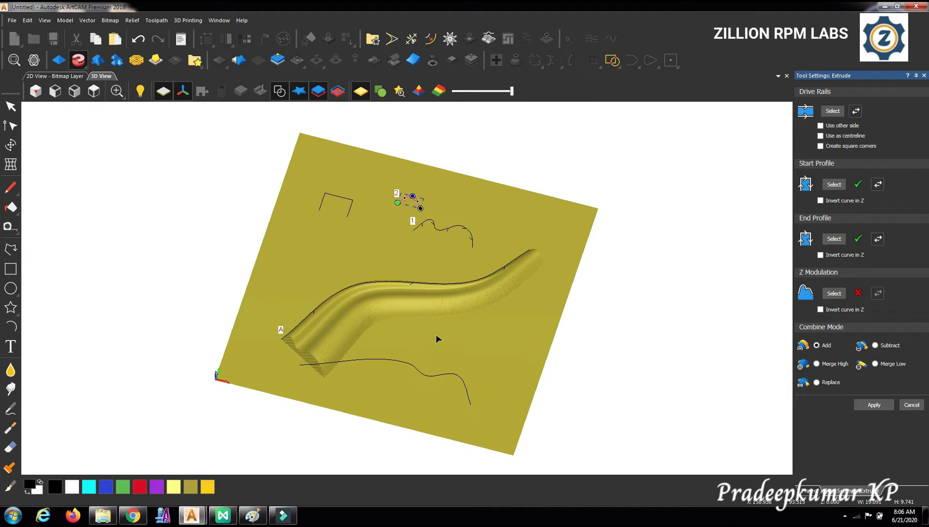
scroll(437, 338, up, 2)
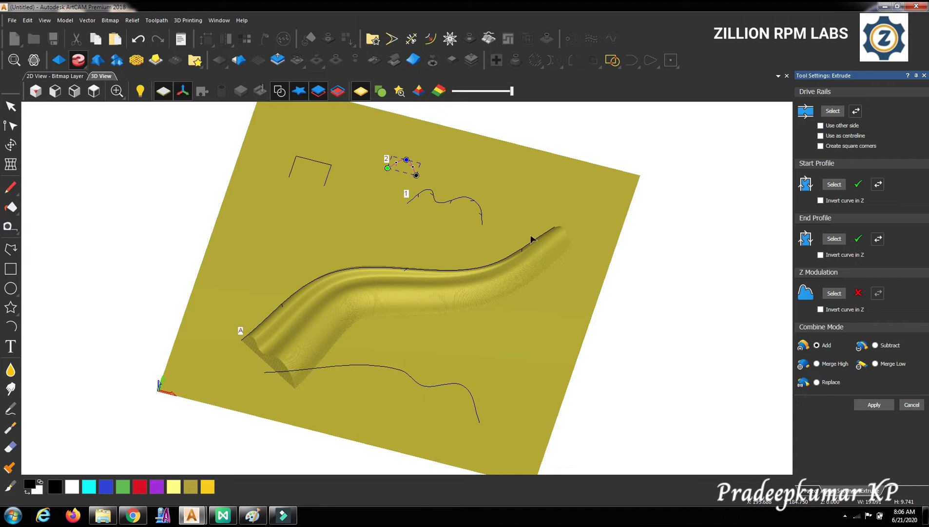
- Set the long wavy curve below the extrusion as the Z modulation and inspect the height variation along the rail
click(356, 367)
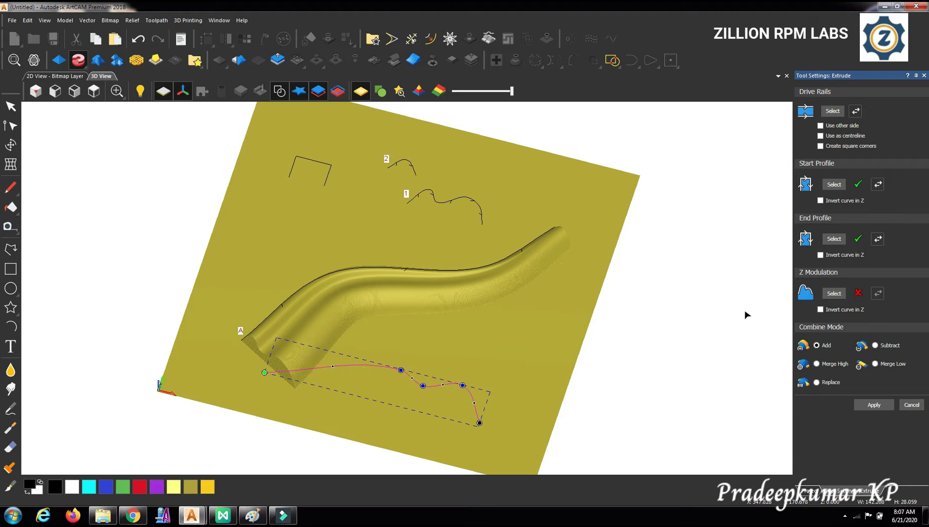
click(836, 295)
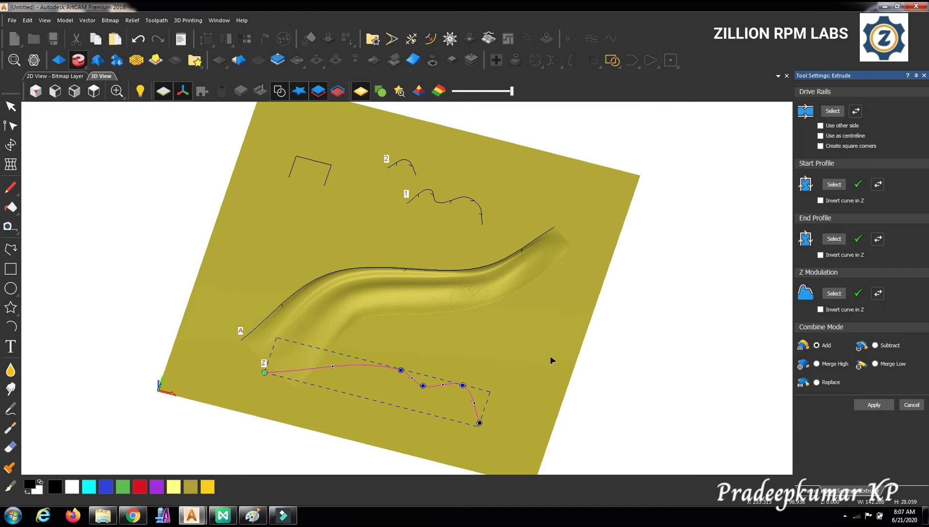
drag(463, 373, 318, 313)
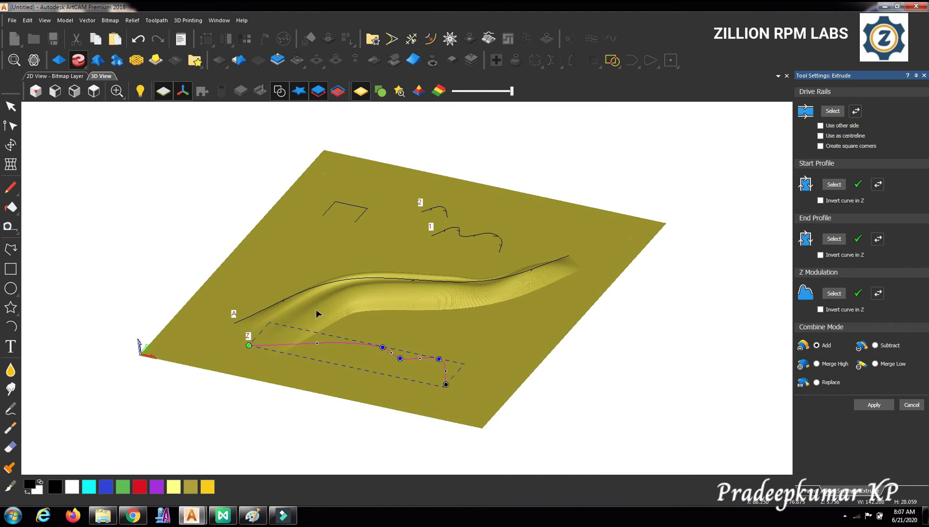
drag(420, 333, 279, 337)
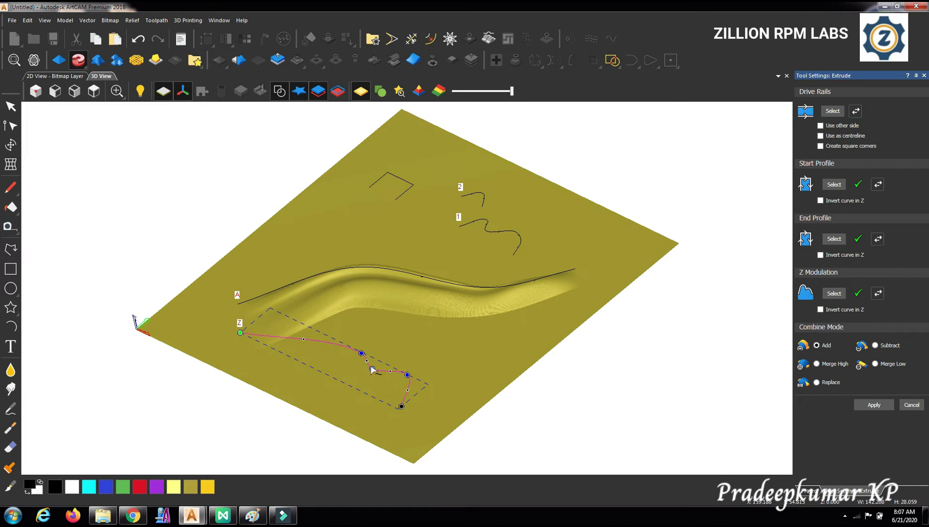
drag(437, 323, 457, 232)
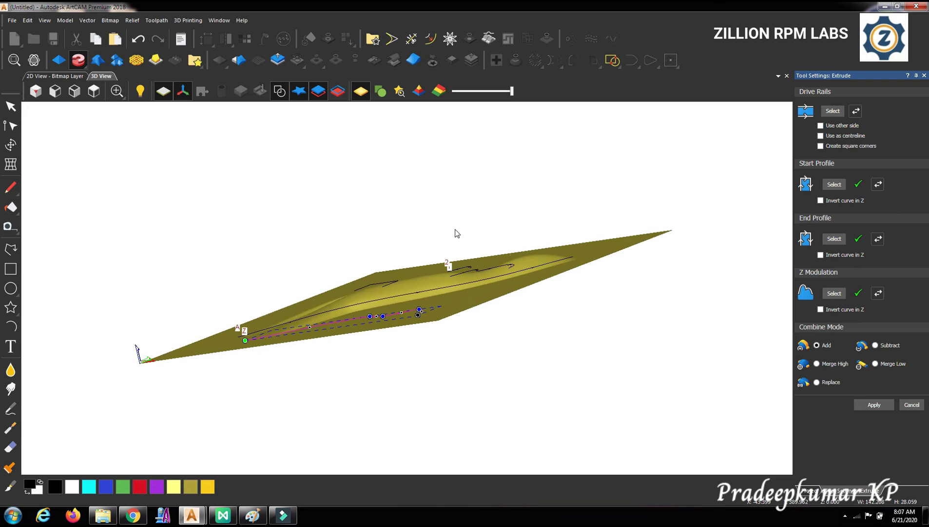
drag(498, 270, 477, 351)
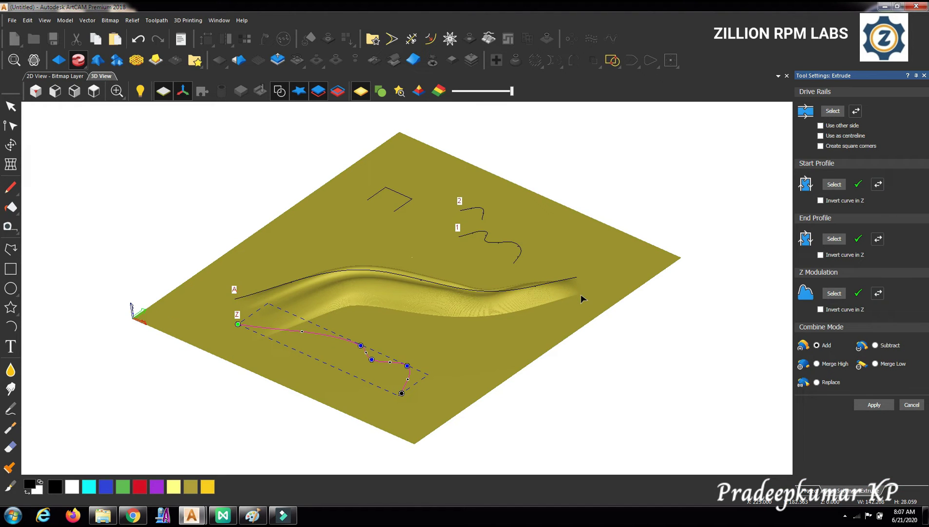
drag(565, 295, 547, 303)
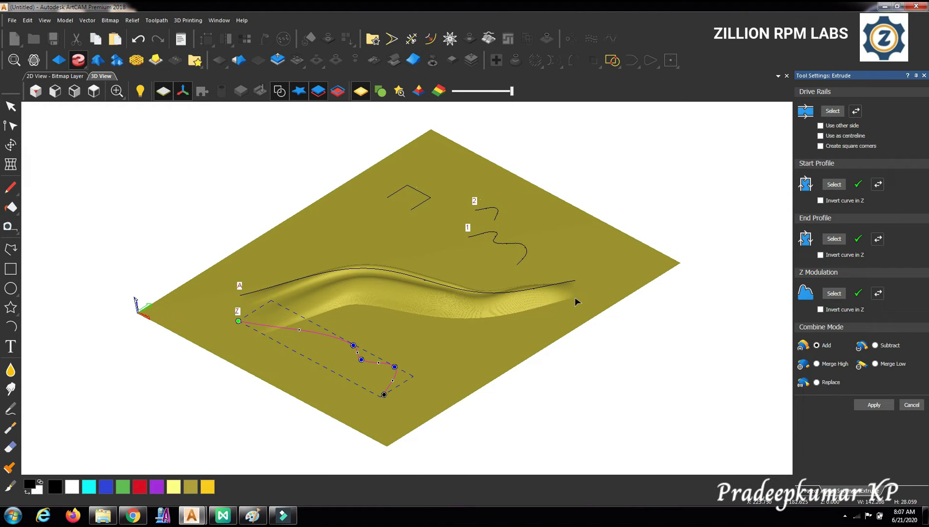
drag(446, 323, 499, 360)
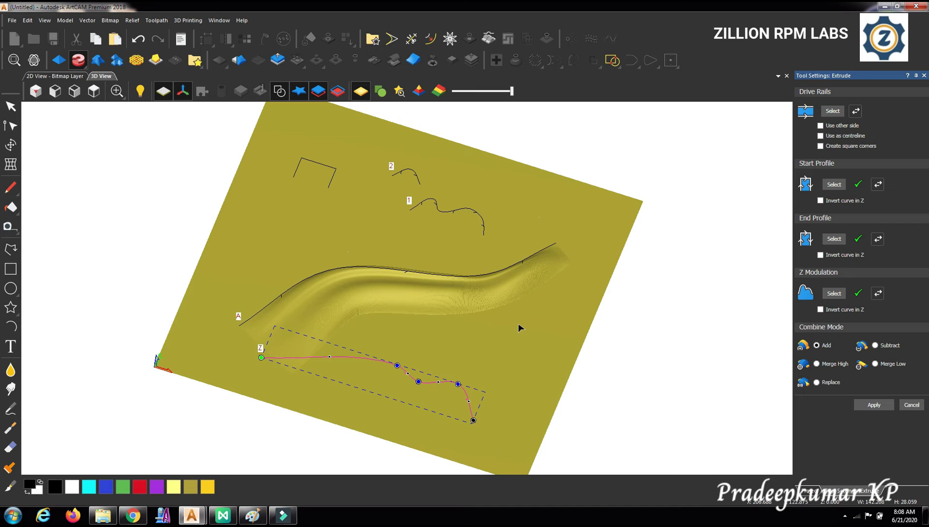
- Try placing the extrusion on the other side of the S-shaped drive rail and revert to the original side
drag(359, 262, 343, 294)
click(305, 282)
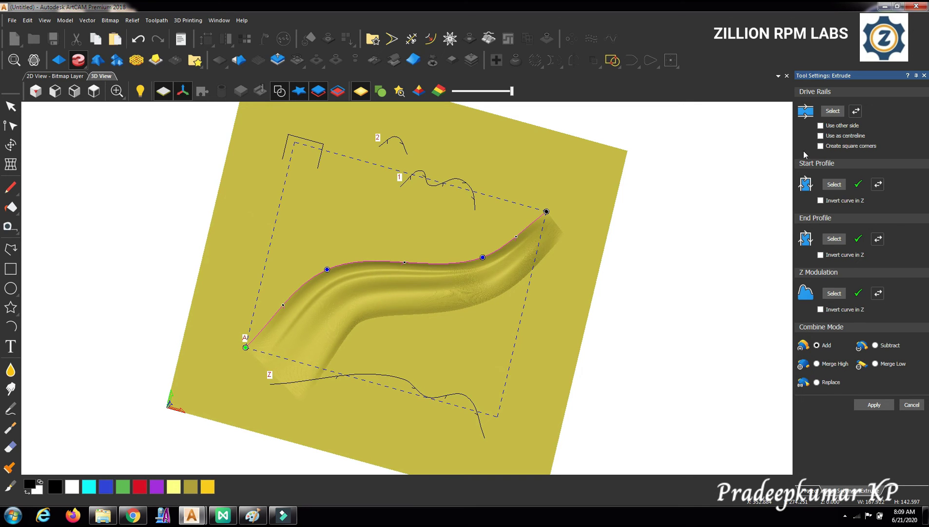
click(821, 125)
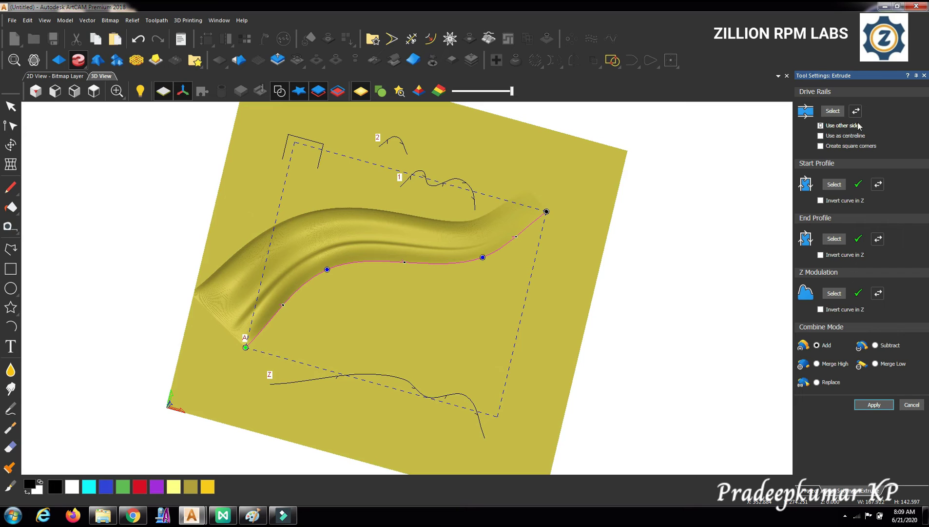
click(821, 125)
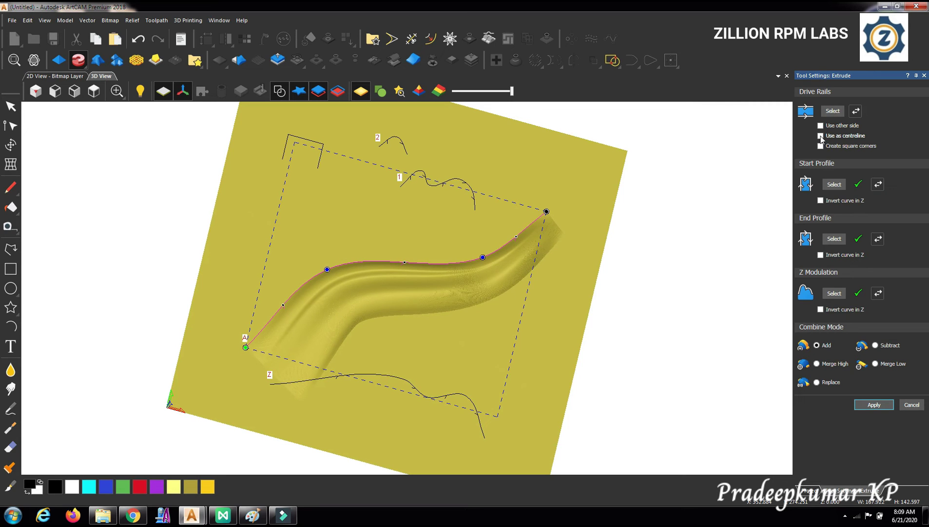
- Use the S-shaped drive rail as the centreline of the extrusion and inspect the preview
click(821, 136)
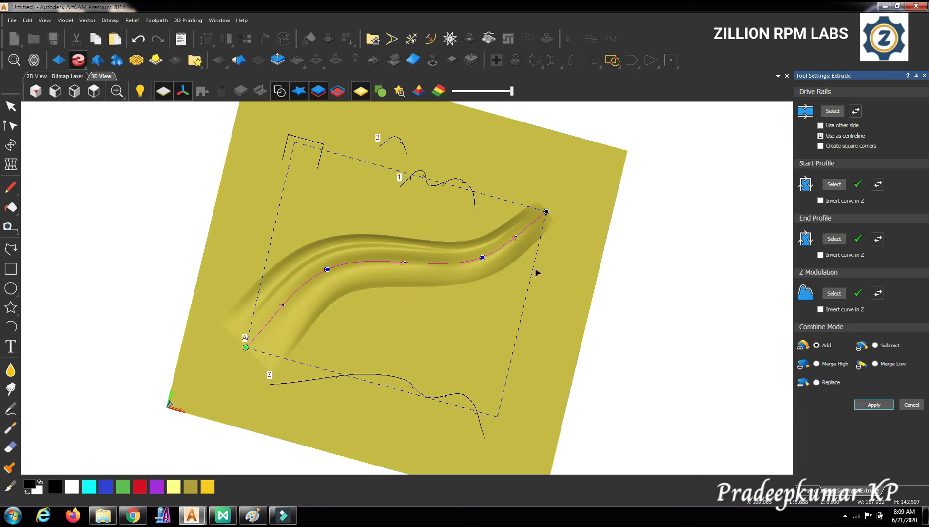
mouse_move(441, 320)
mouse_down()
mouse_move(483, 347)
mouse_move(406, 320)
mouse_move(435, 329)
mouse_up()
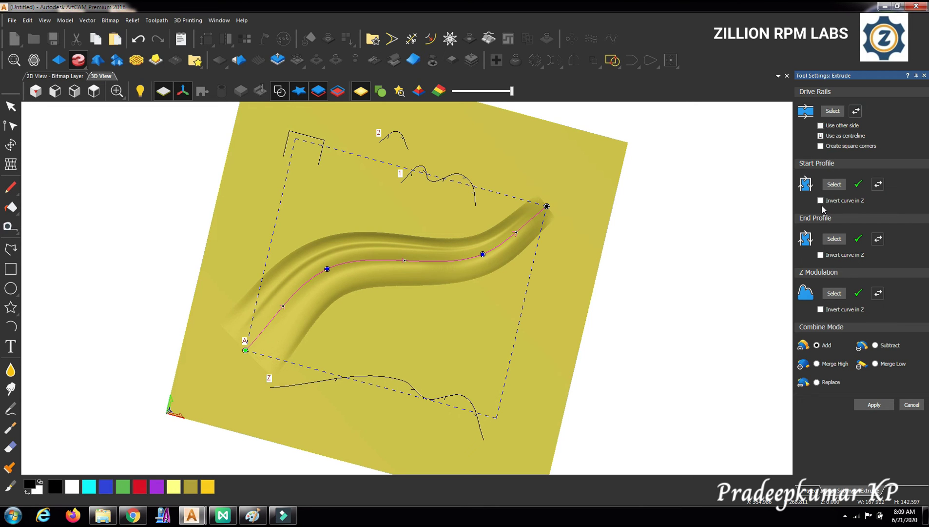
drag(376, 336, 233, 302)
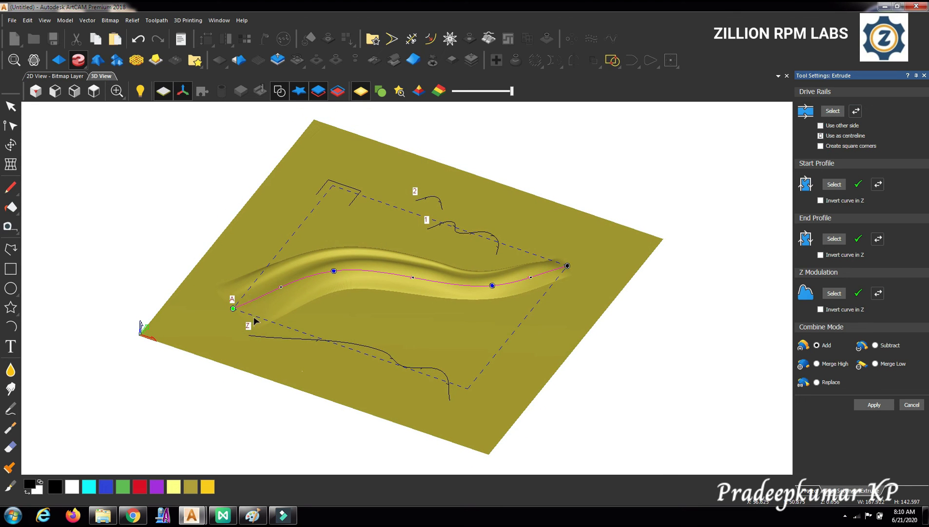
- Invert both the start profile and the end profile curves of the extrusion in Z
click(820, 200)
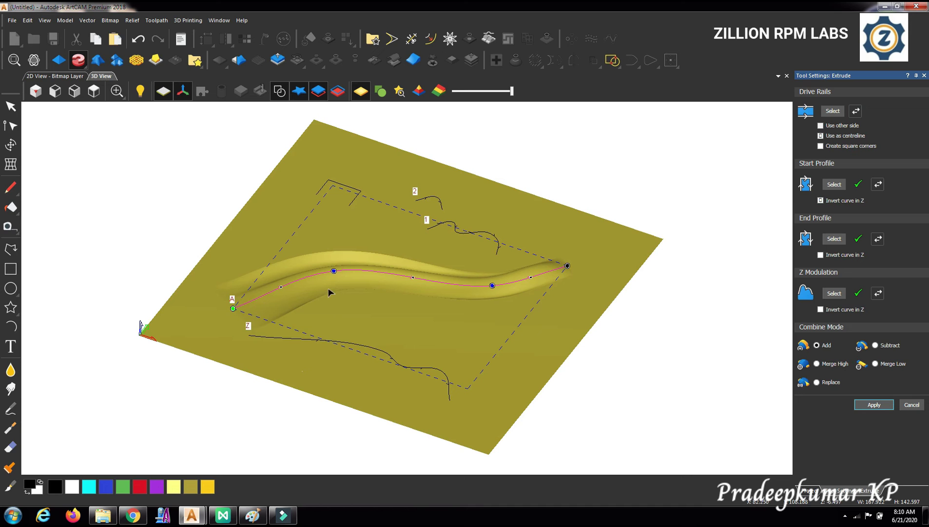
drag(552, 304, 409, 253)
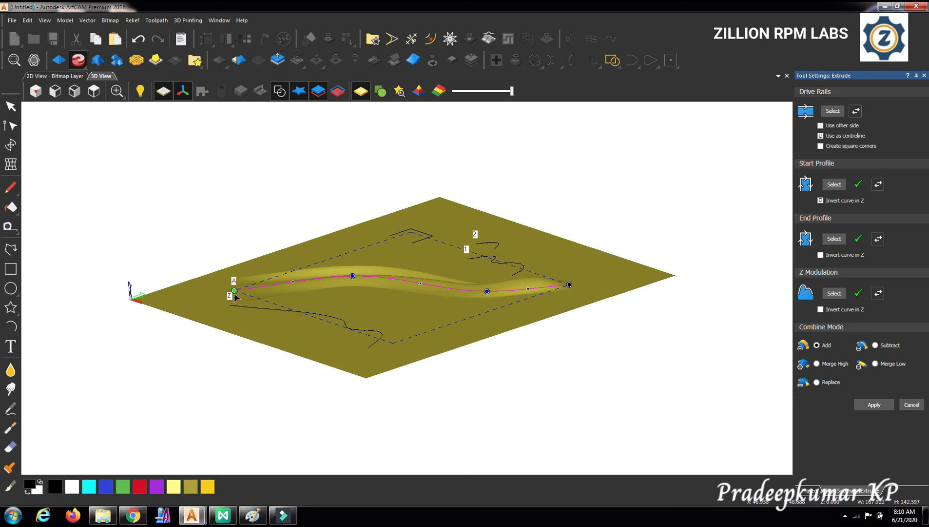
click(821, 201)
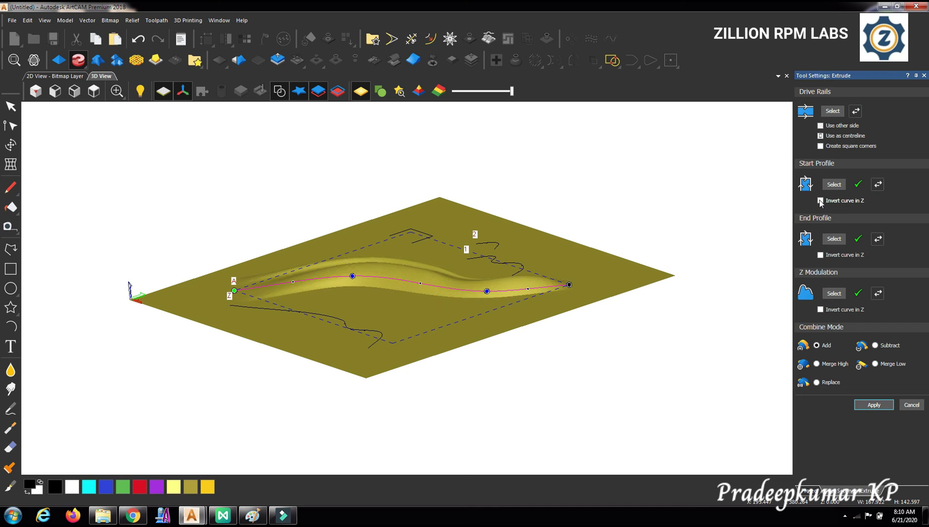
click(821, 201)
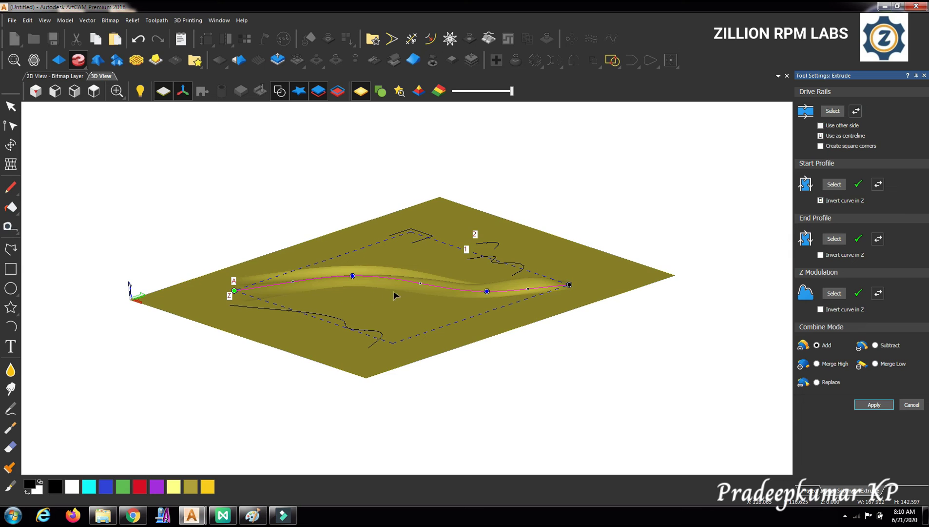
click(821, 255)
drag(564, 282, 463, 373)
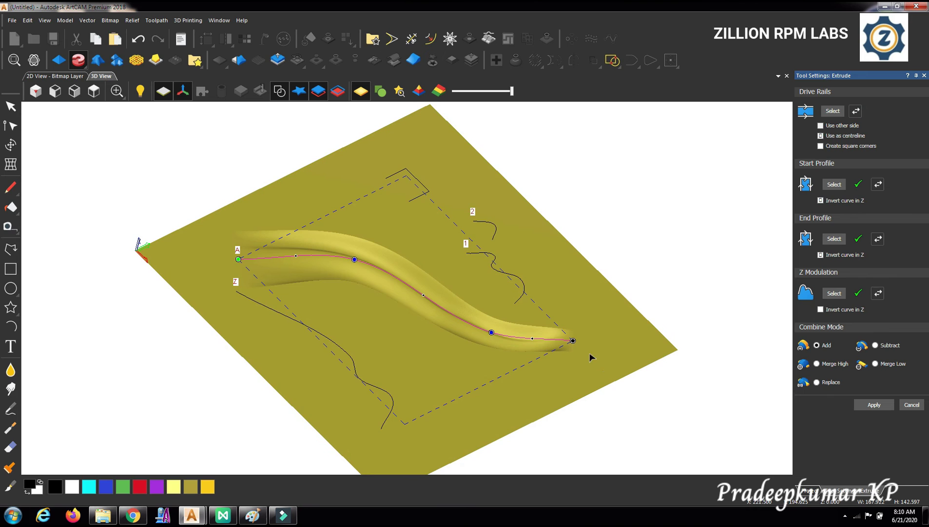
- Turn off the Z inversion of both the start profile and end profile curves and inspect the extrusion
drag(465, 364, 458, 328)
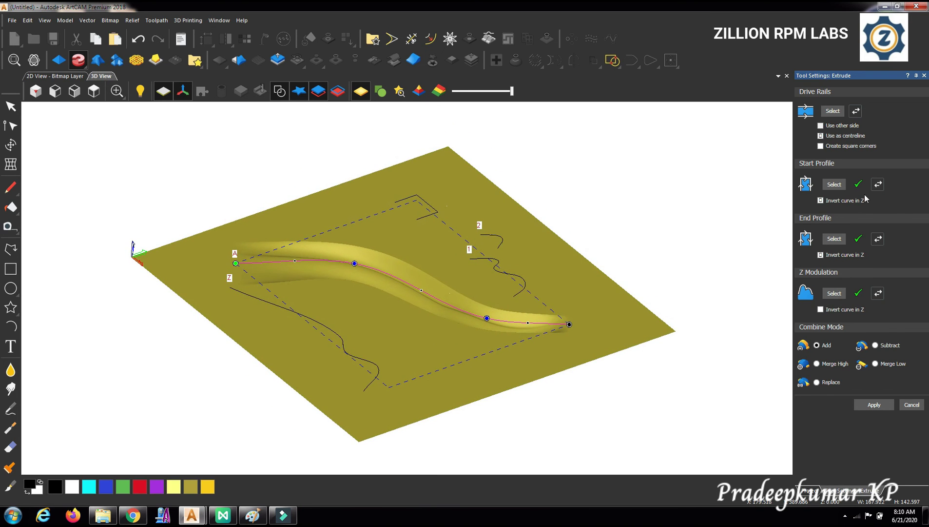
click(820, 200)
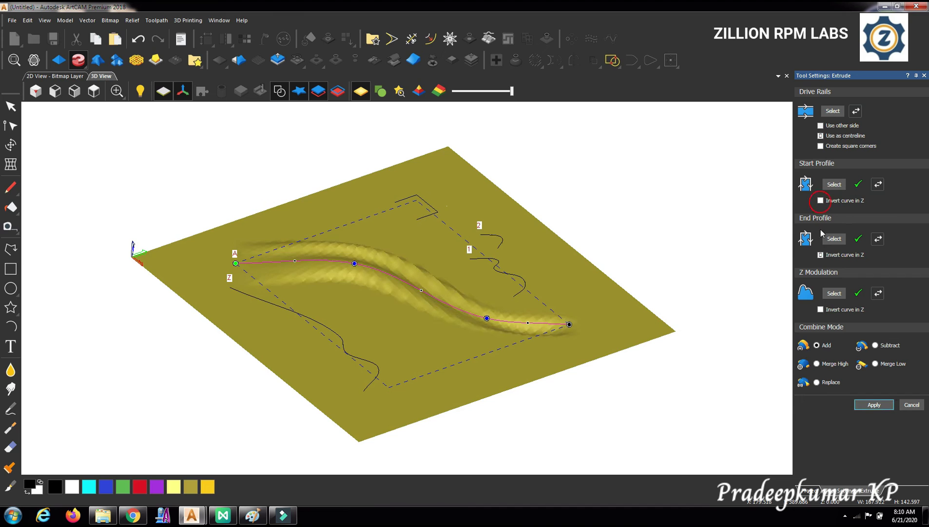
click(821, 255)
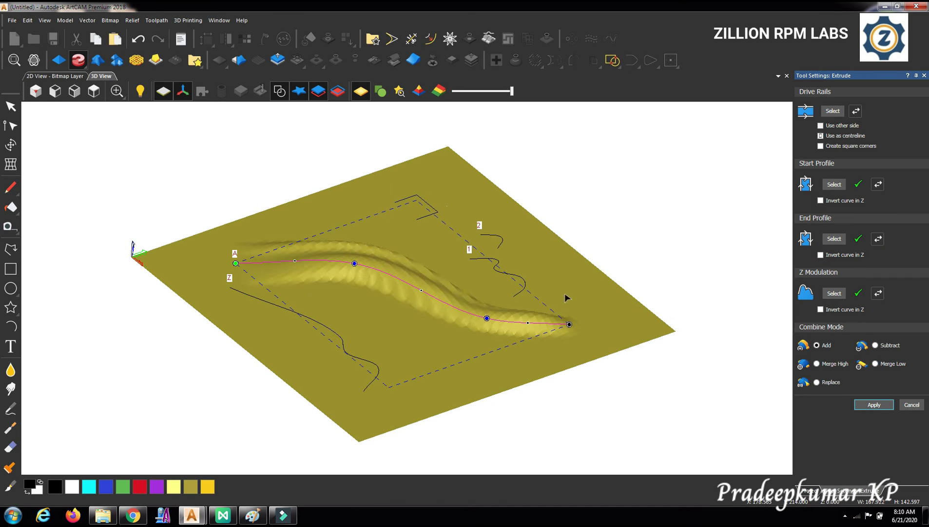
drag(359, 321, 512, 310)
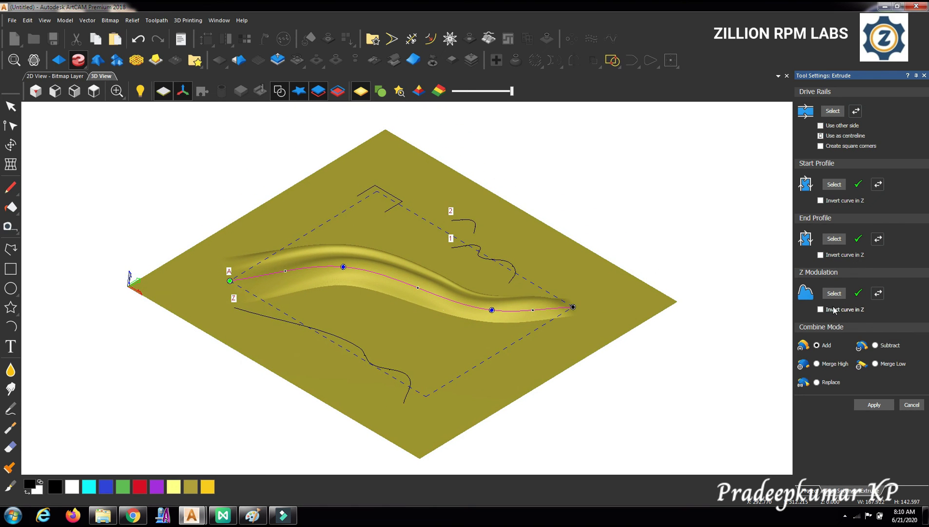
- Try inverting the Z modulation curve in Z and restore its original orientation
drag(416, 327, 435, 316)
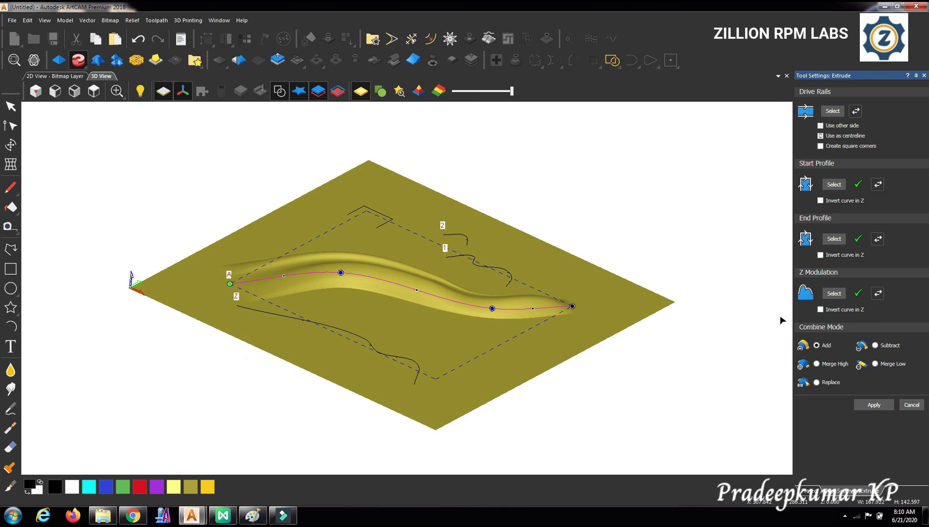
click(821, 309)
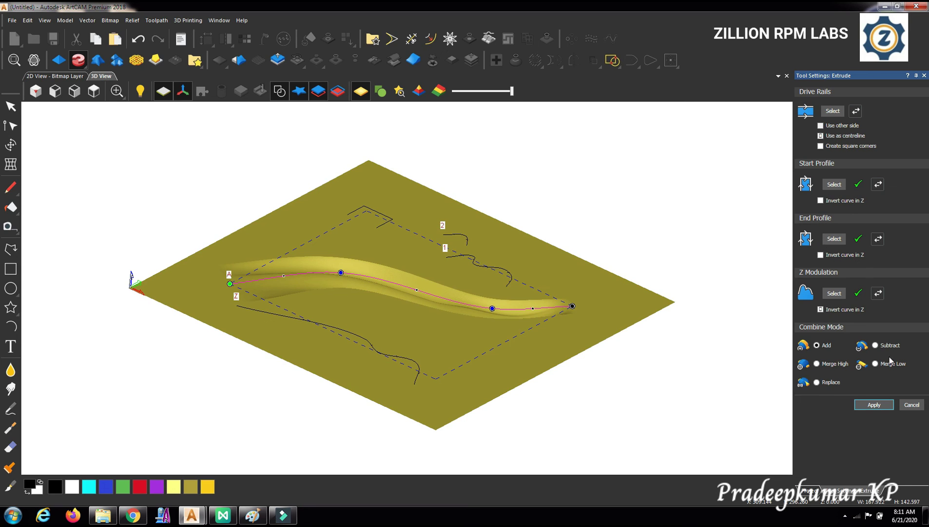
click(821, 309)
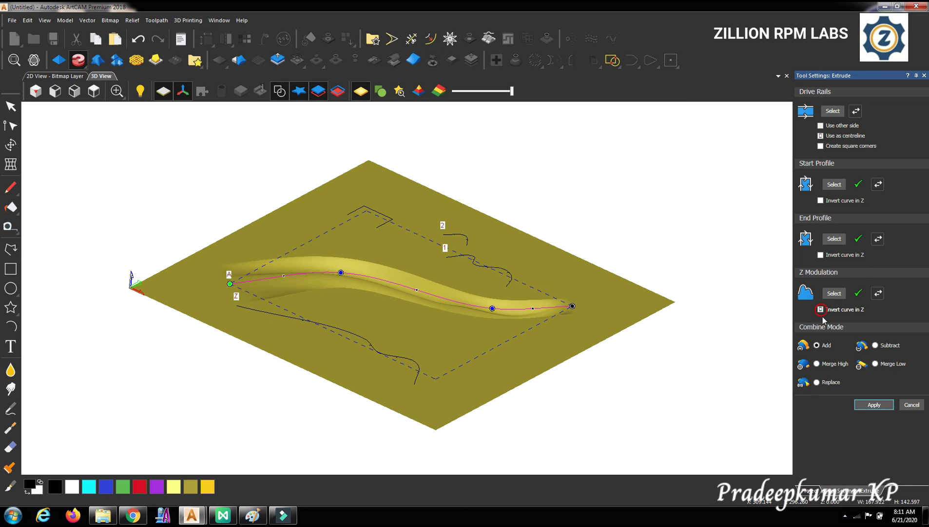
- Try the Subtract combine mode for the extrusion, return to Add, and inspect the raised preview
click(875, 345)
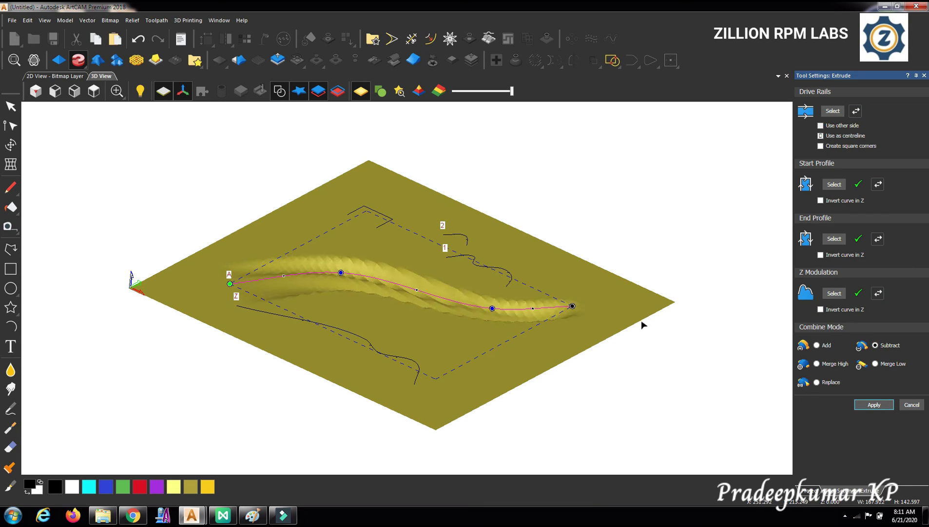
click(816, 346)
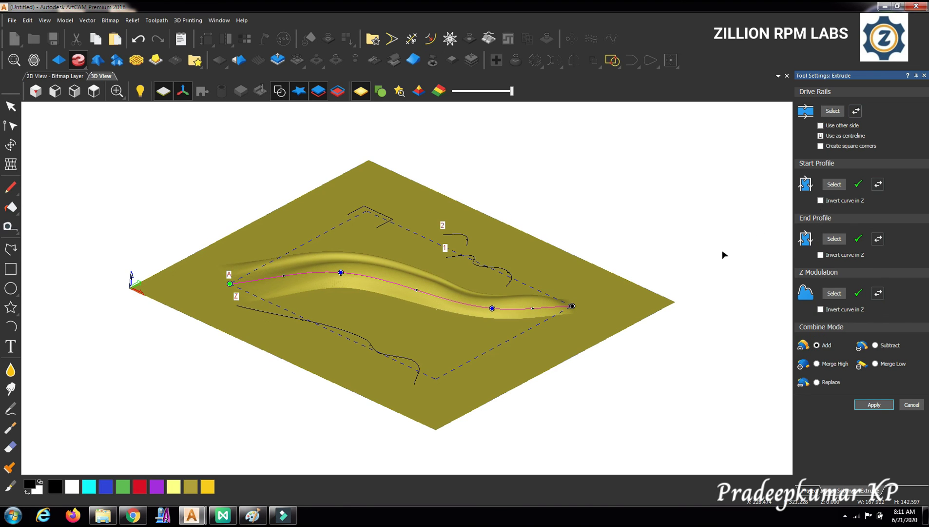
drag(481, 305, 323, 290)
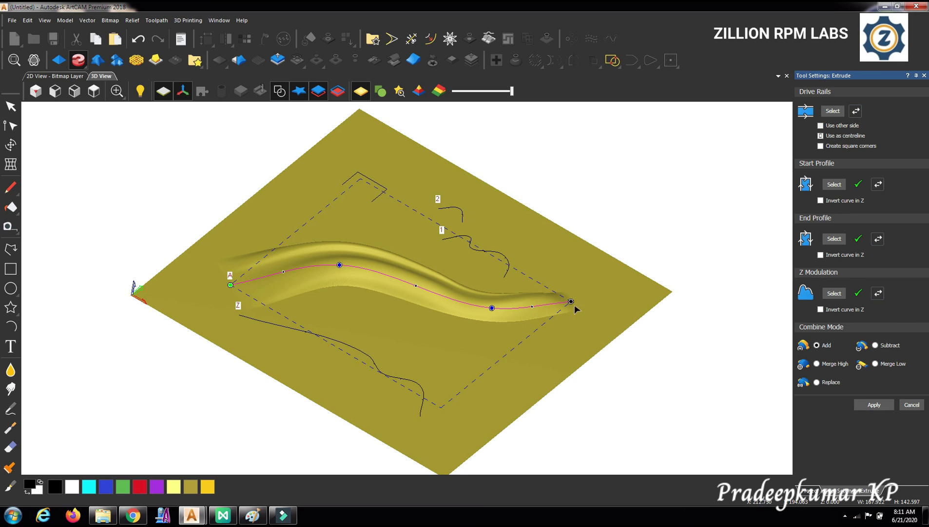
- Try inverting only the start profile curve in Z, turn the inversion back off, and inspect the extrusion along the drive rail
click(821, 200)
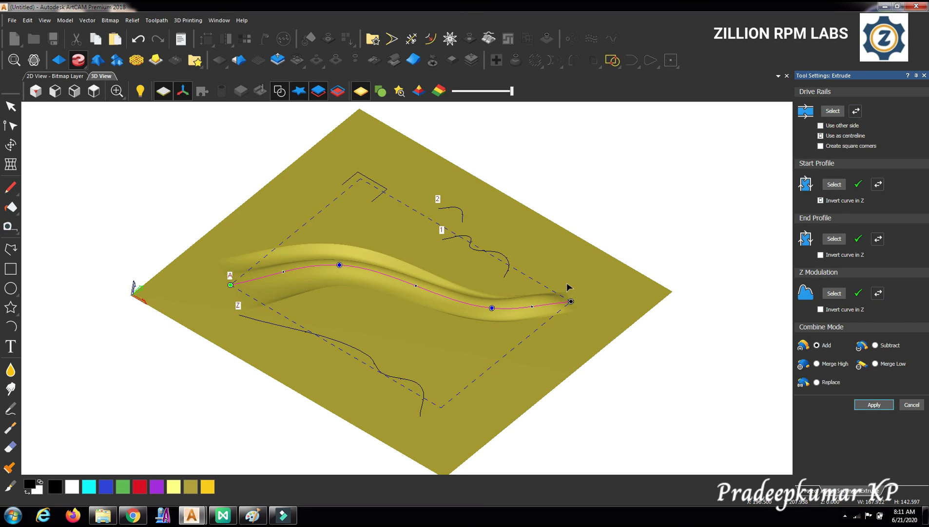
drag(561, 277, 527, 317)
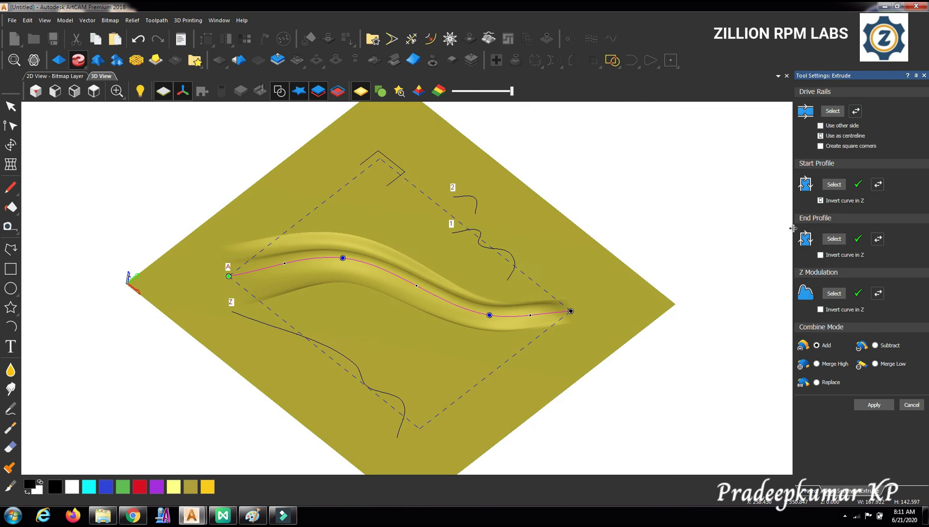
click(821, 201)
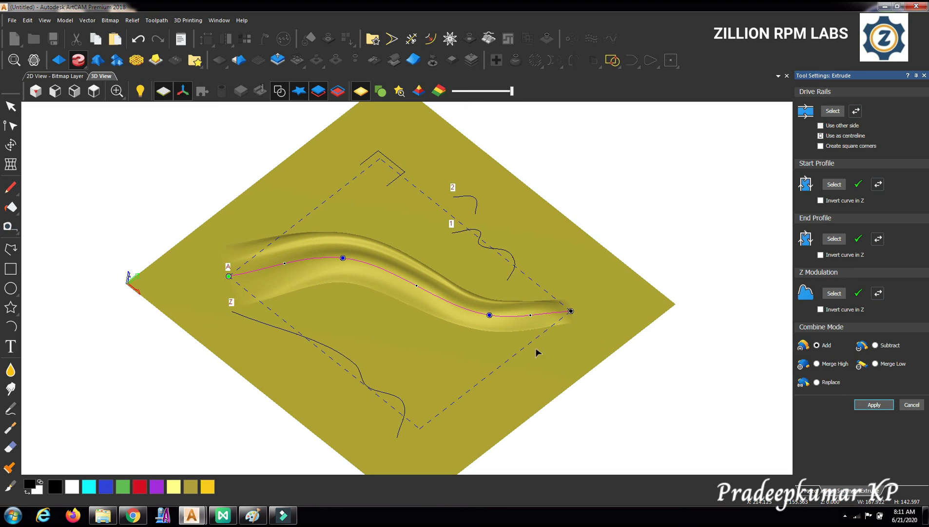
click(448, 363)
drag(466, 337, 442, 385)
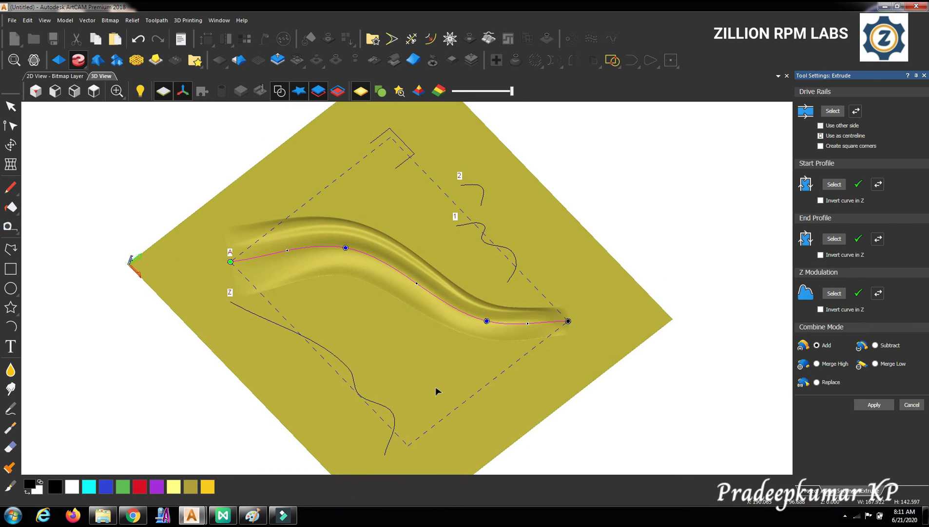
scroll(439, 386, up, 2)
scroll(439, 386, down, 2)
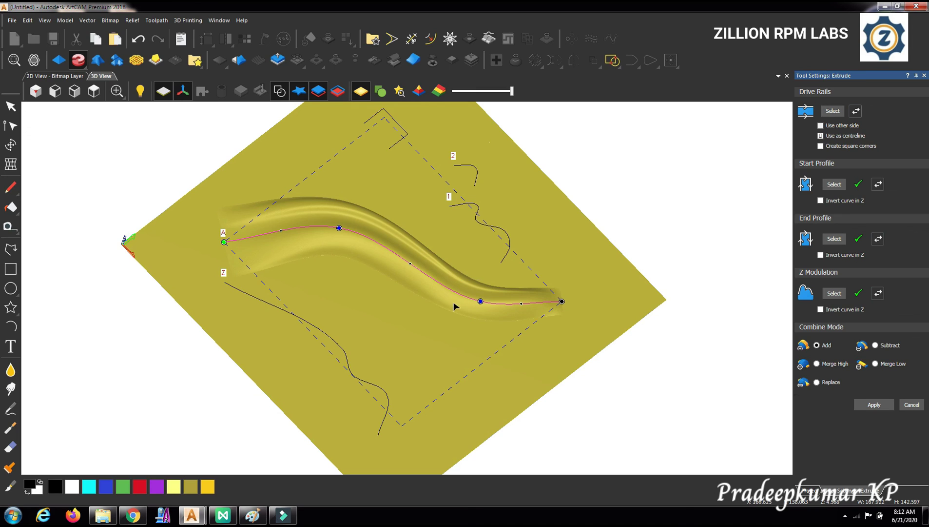
scroll(443, 330, down, 2)
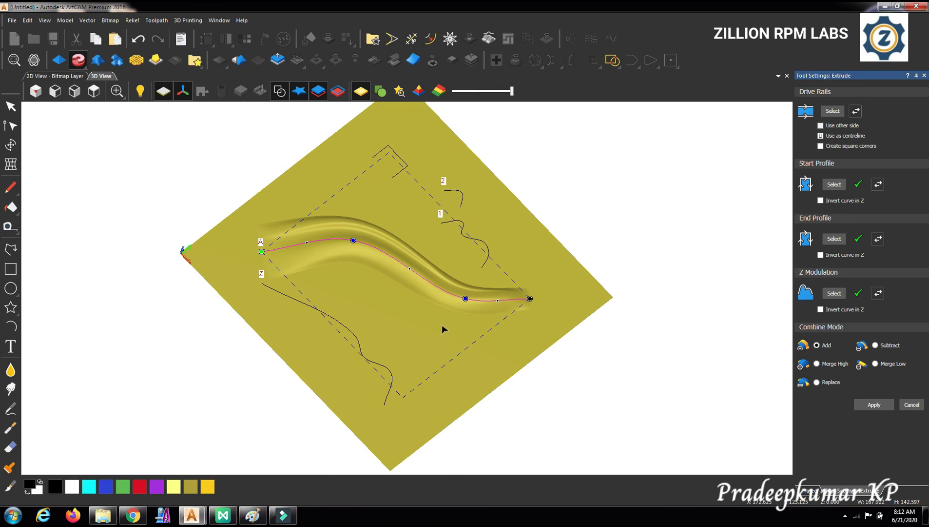